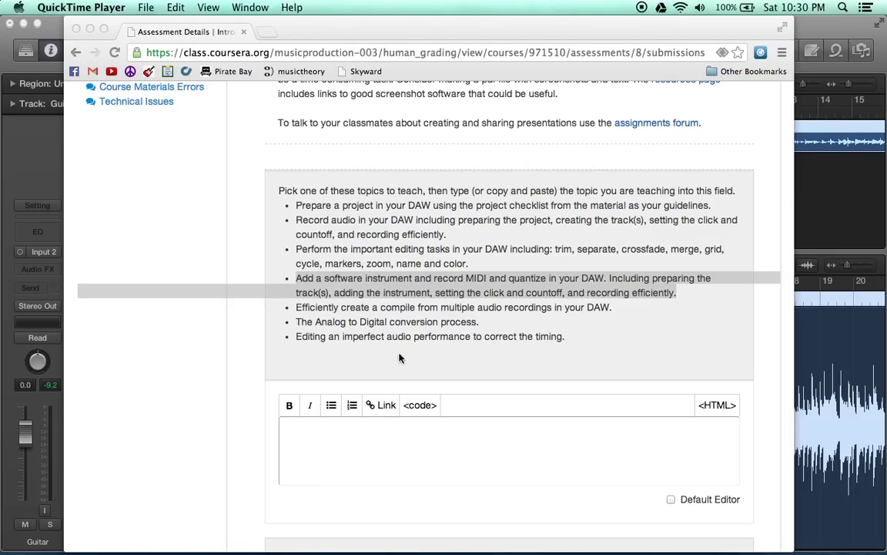
- Review the Coursera topic on adding a software instrument, then return to the 'for you' Logic project
left_click(359, 322)
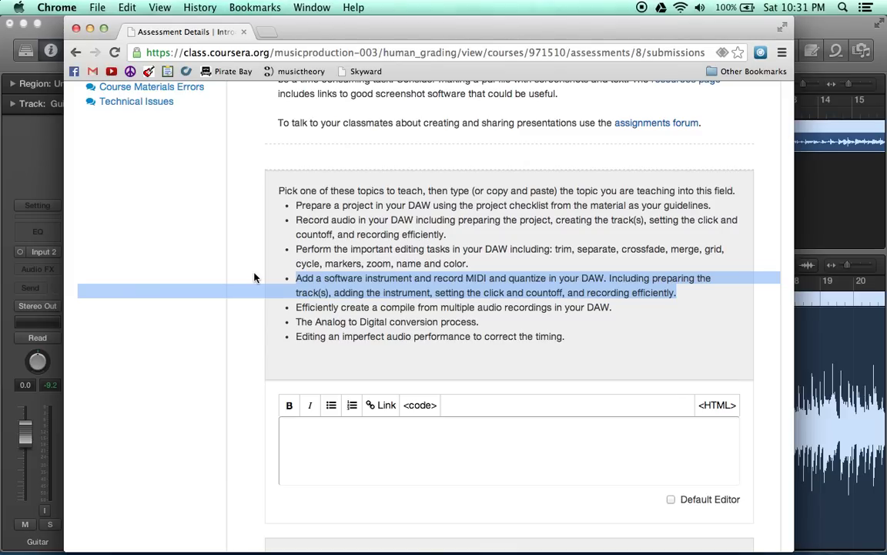
left_click(22, 181)
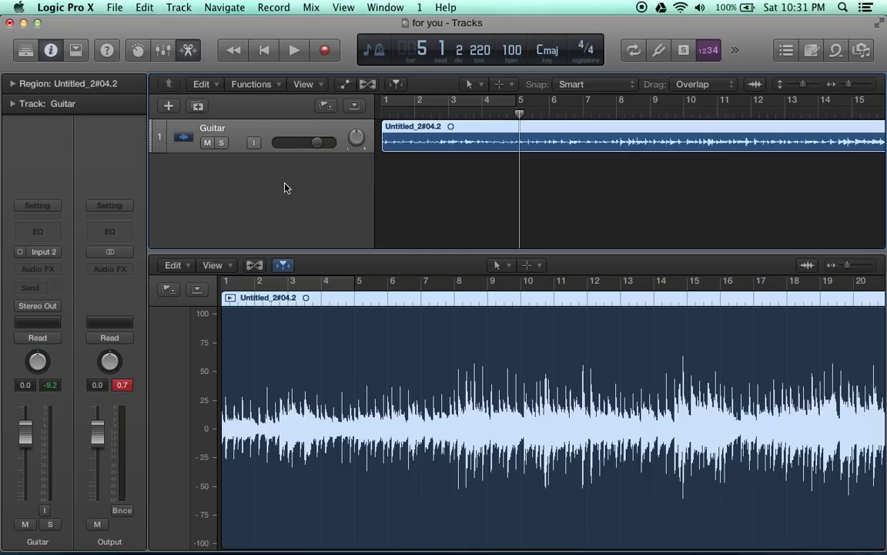
- Put the playhead at bar 1 in the ruler
left_click(382, 114)
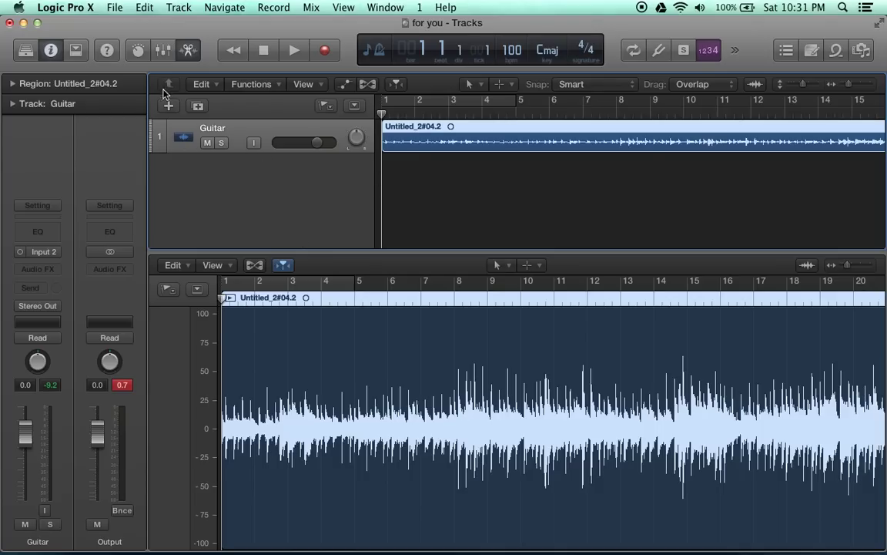
- Close the waveform editor and turn on the metronome Click from the » overflow menu
left_click(184, 51)
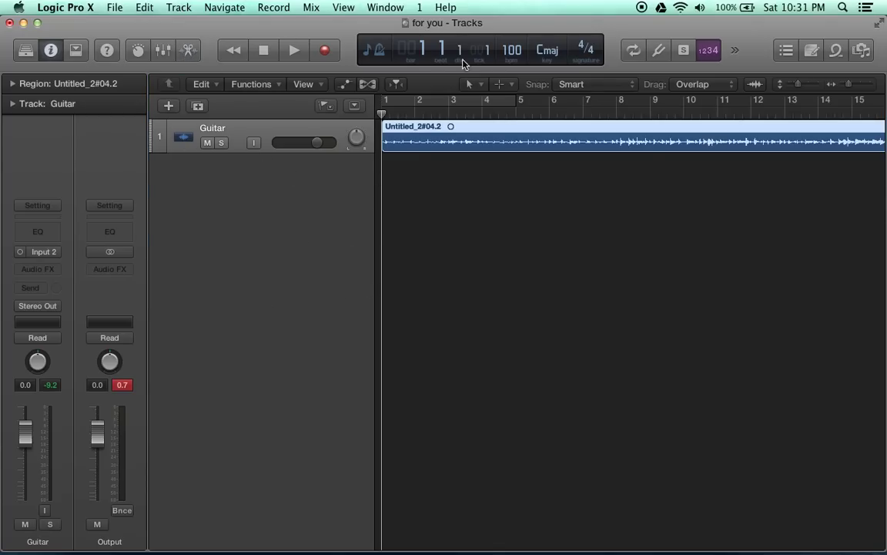
left_click(736, 53)
left_click(743, 55)
left_click(739, 54)
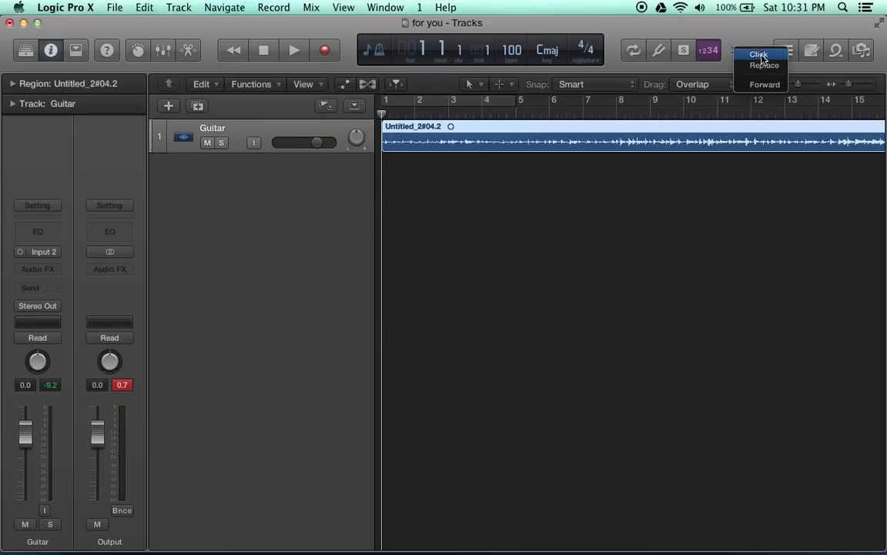
left_click(759, 55)
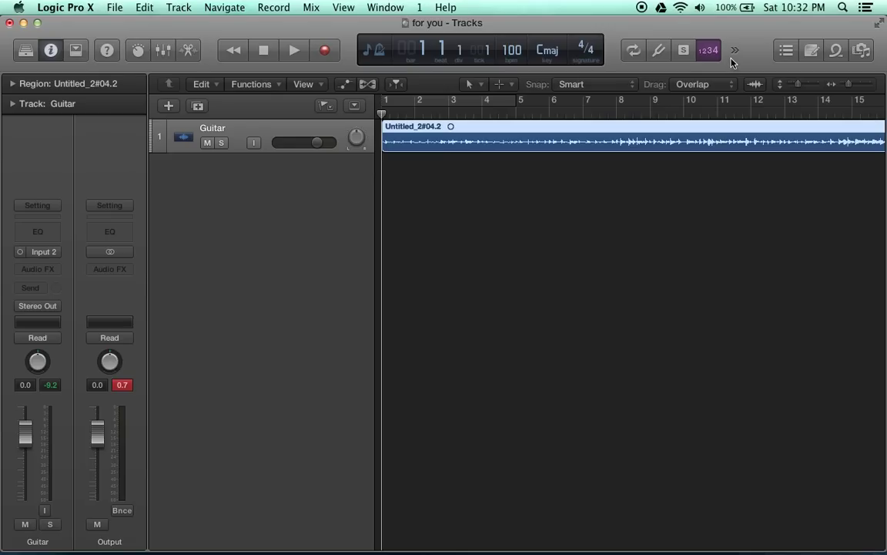
left_click(735, 52)
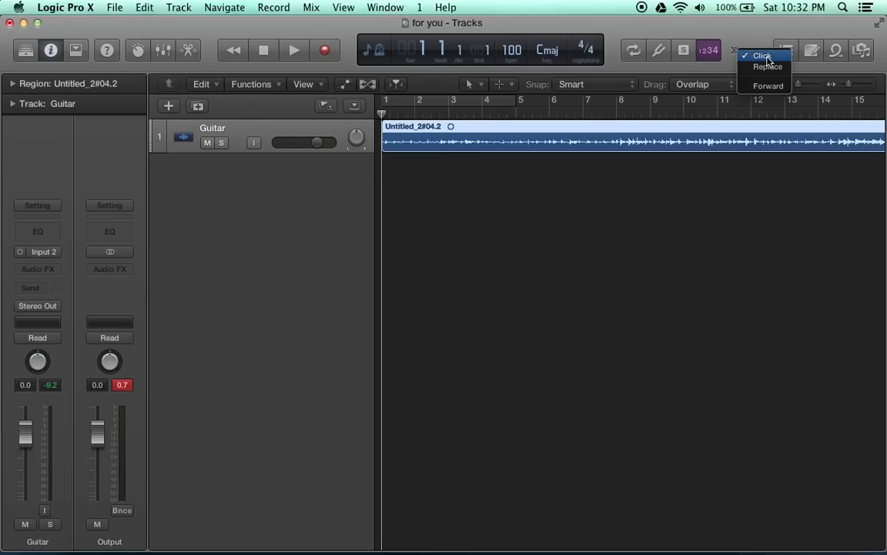
left_click(609, 69)
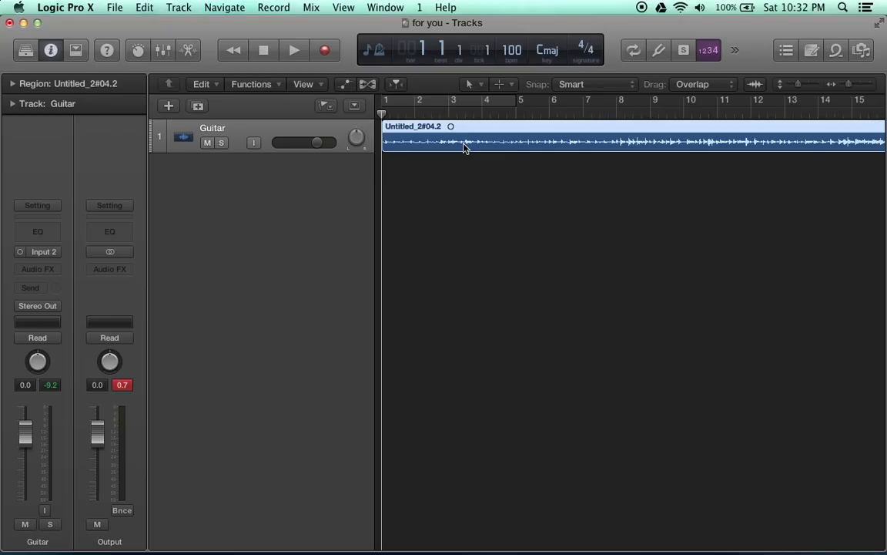
key("space")
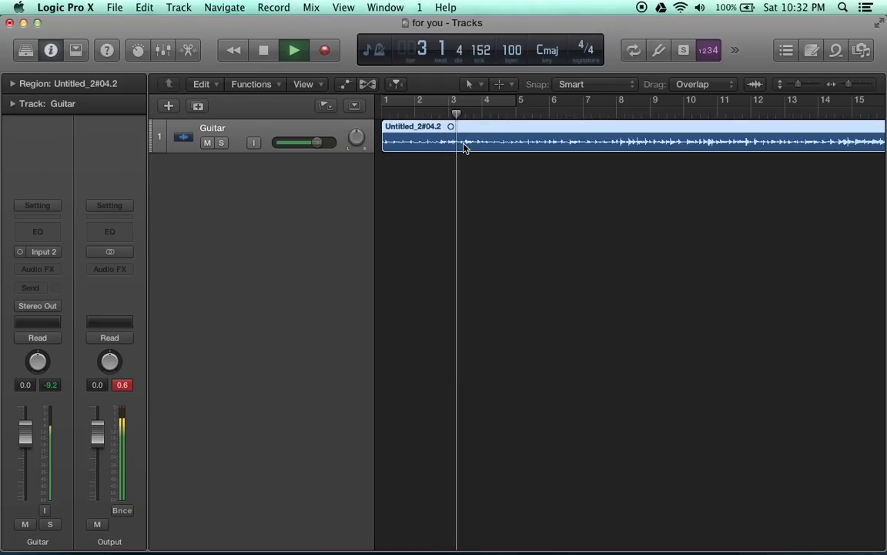
key("space")
left_click_drag(410, 108, 379, 113)
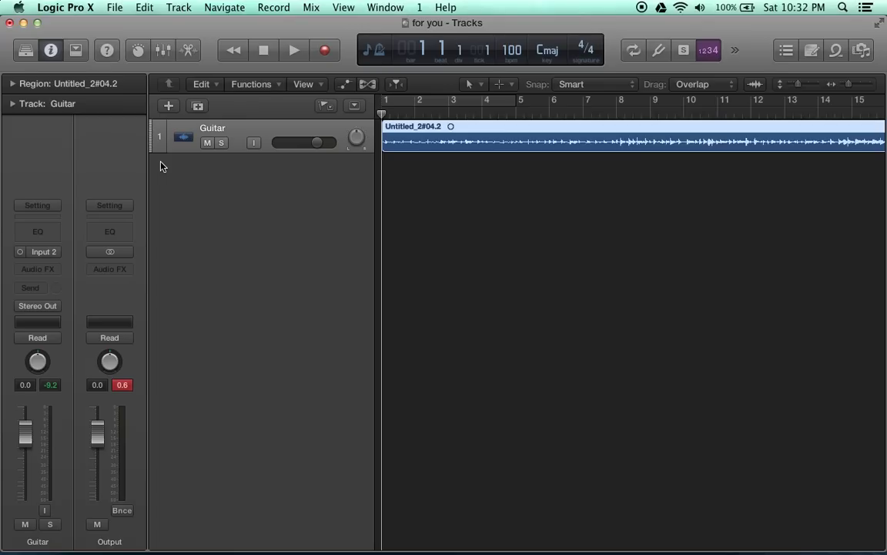
- Create a Software Instrument track with Open Library checked, below the Guitar track
left_click(170, 107)
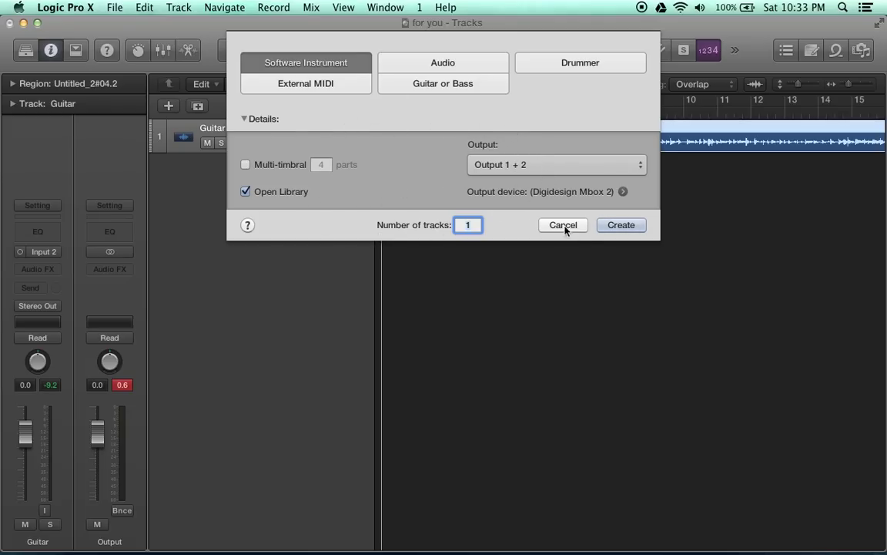
left_click(620, 225)
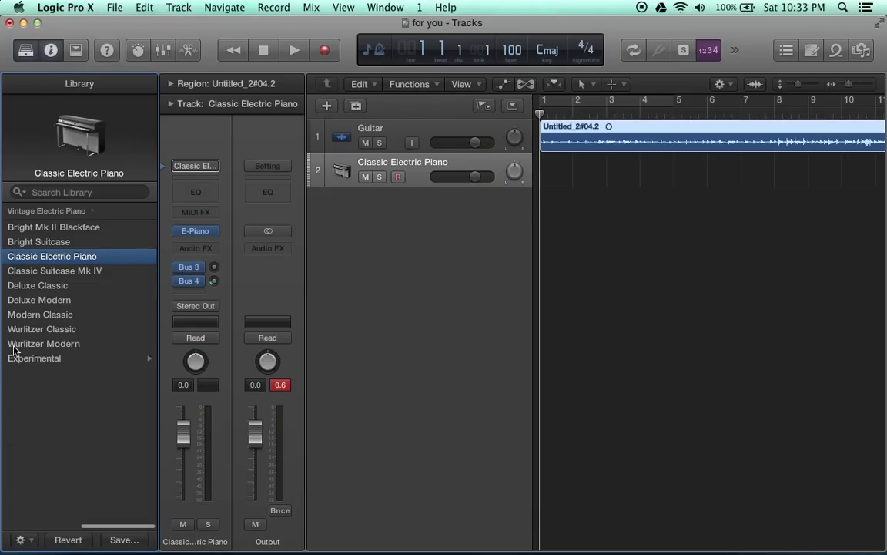
- Load Orchestral > Strings > String Ensemble on the new track and record-enable it
left_click(25, 50)
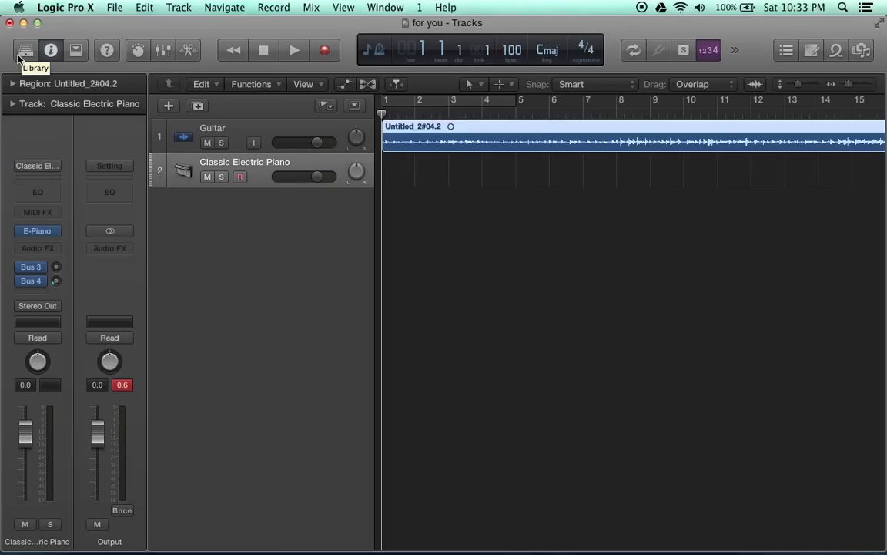
left_click(24, 51)
left_click(45, 211)
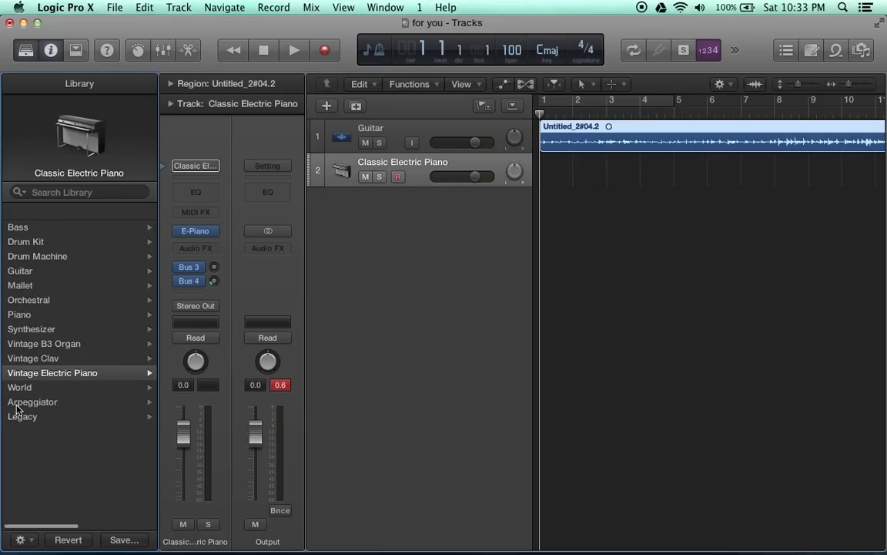
left_click(22, 300)
left_click(21, 315)
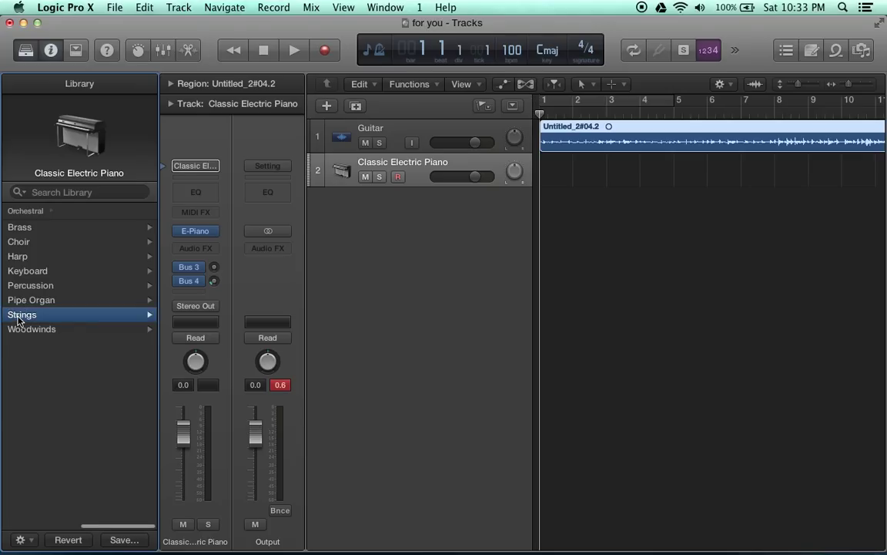
left_click(25, 360)
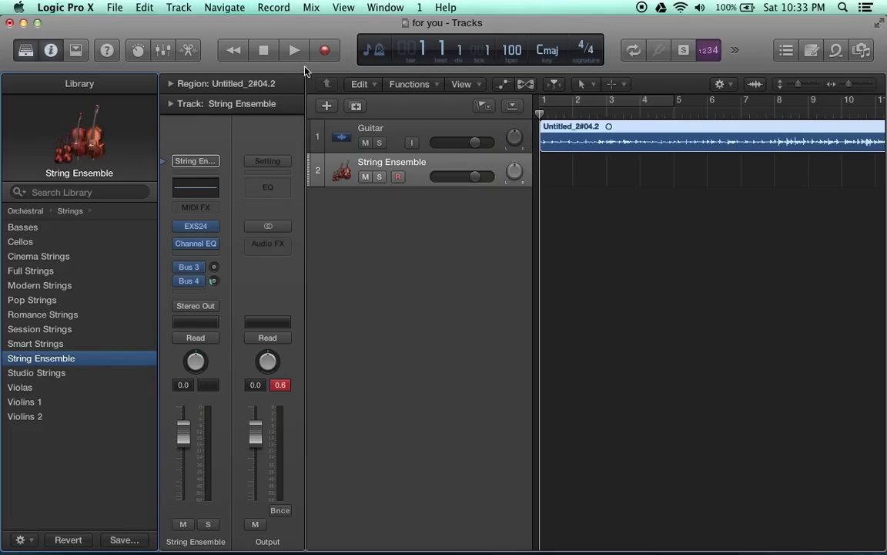
left_click(399, 178)
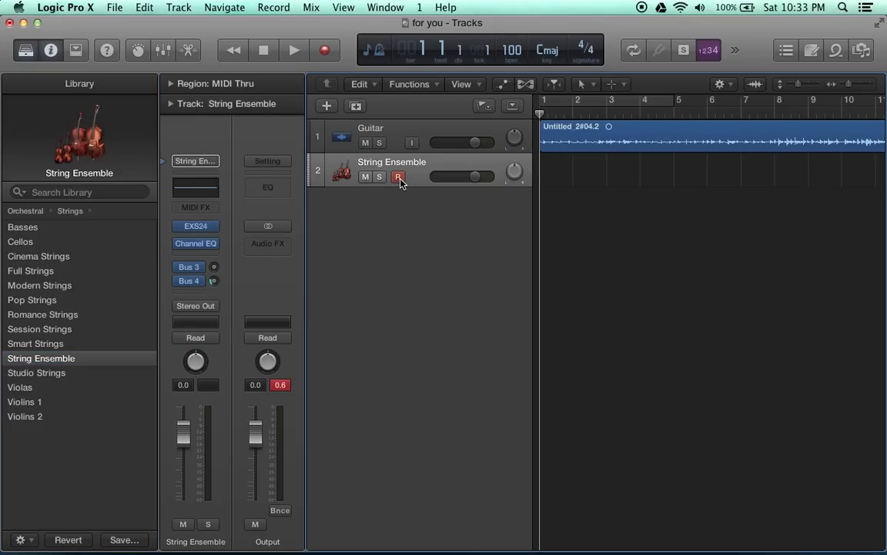
left_click(25, 50)
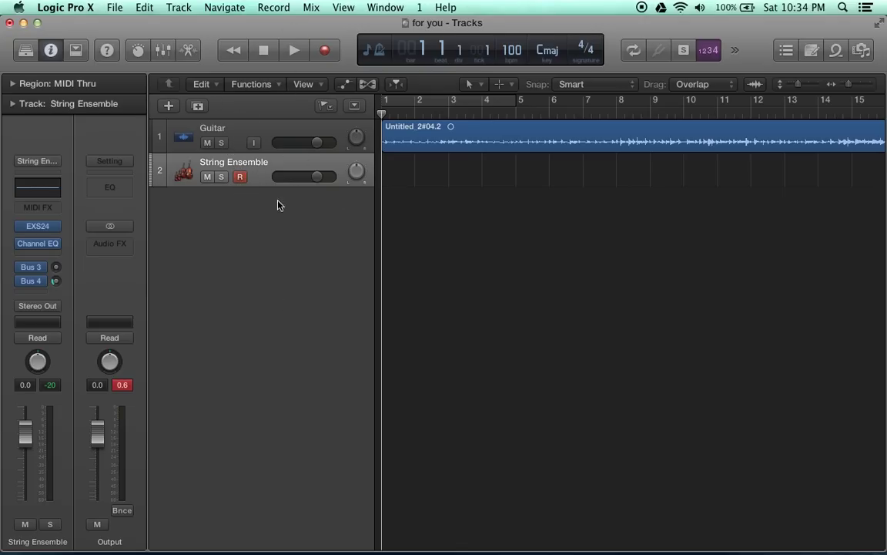
- Record a String Ensemble MIDI region spanning bars 1–5, then return the playhead to bar 1
left_click(324, 51)
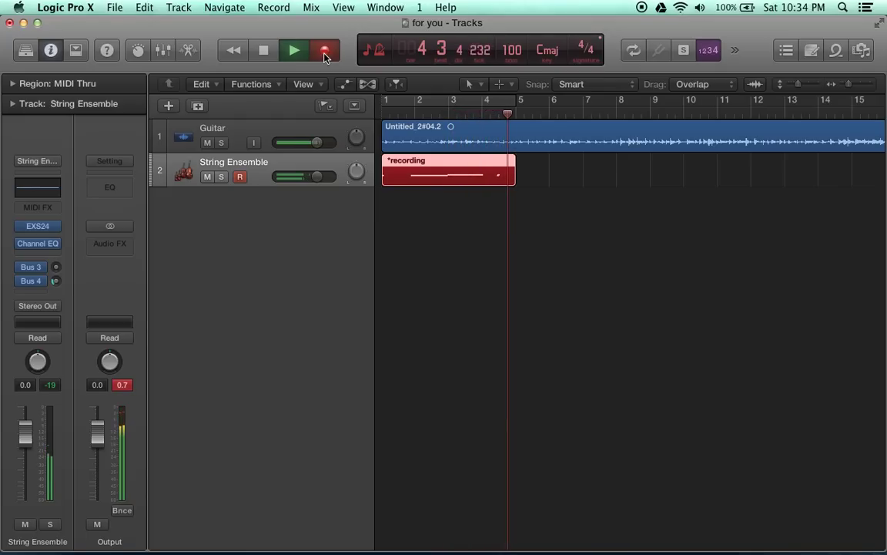
key("space")
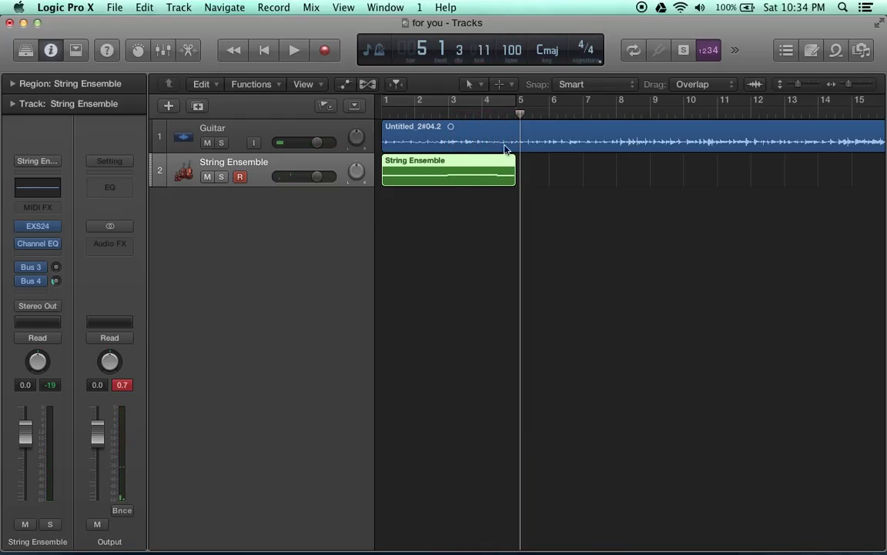
left_click_drag(518, 113, 380, 112)
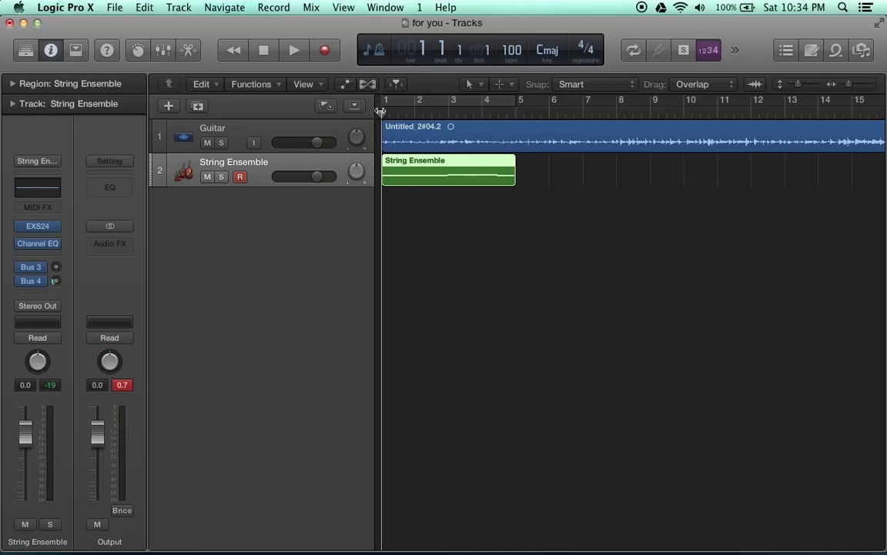
- Open the String Ensemble region in the Piano Roll, zoom in, and marquee-select the long note
double_click(415, 176)
scroll(431, 408, "up", 3)
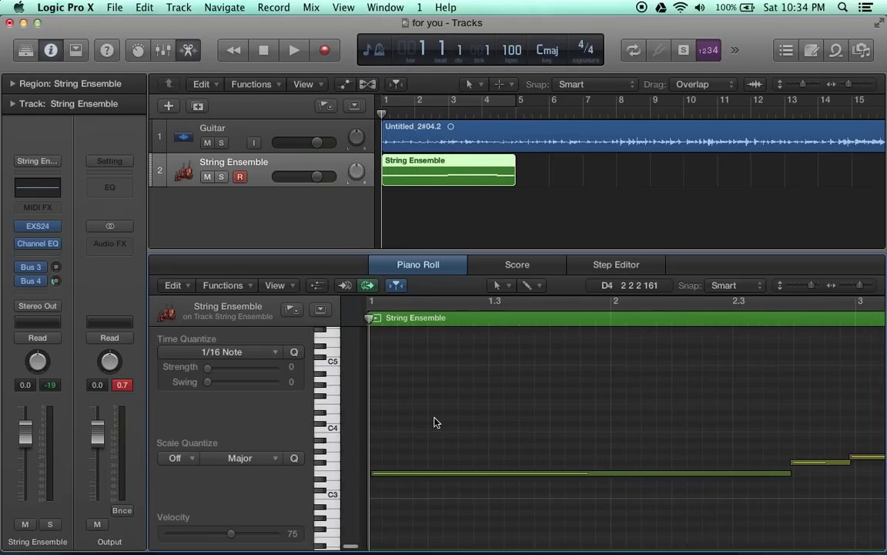
scroll(393, 401, "right", 1)
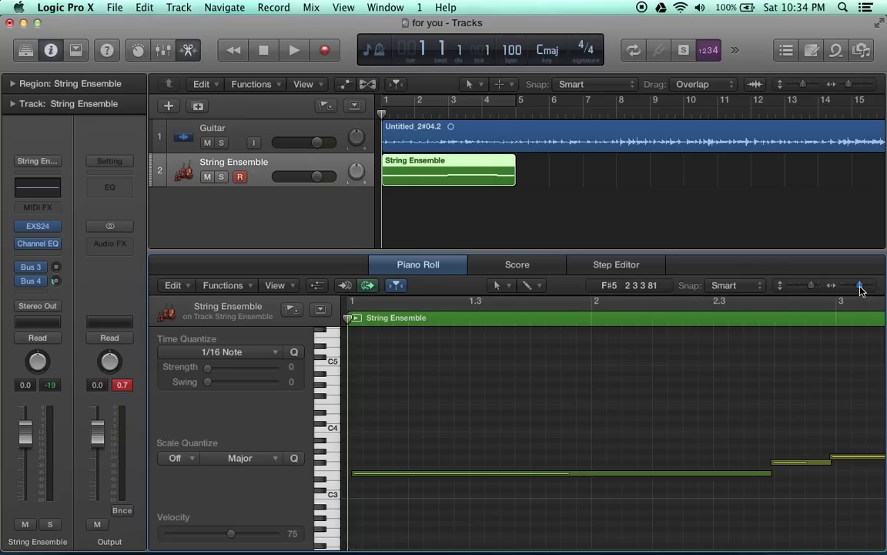
left_click_drag(861, 289, 863, 289)
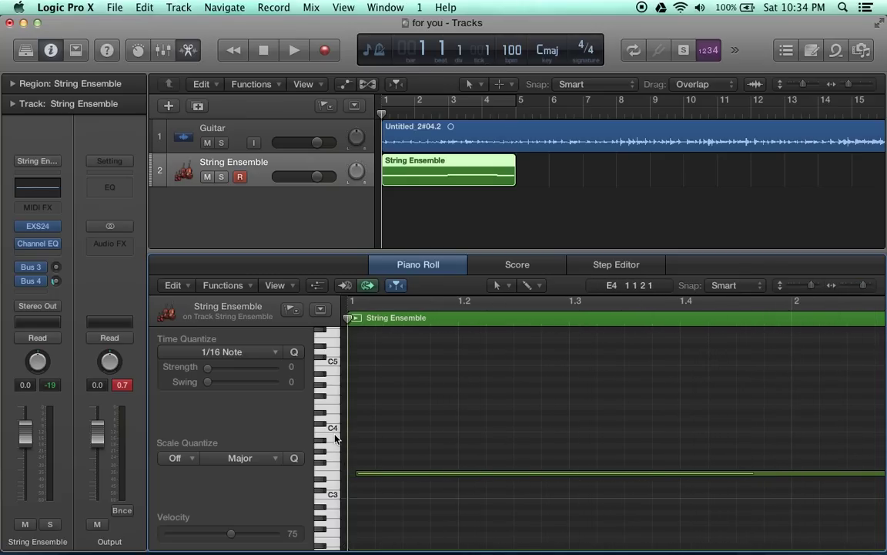
left_click_drag(350, 344, 377, 398)
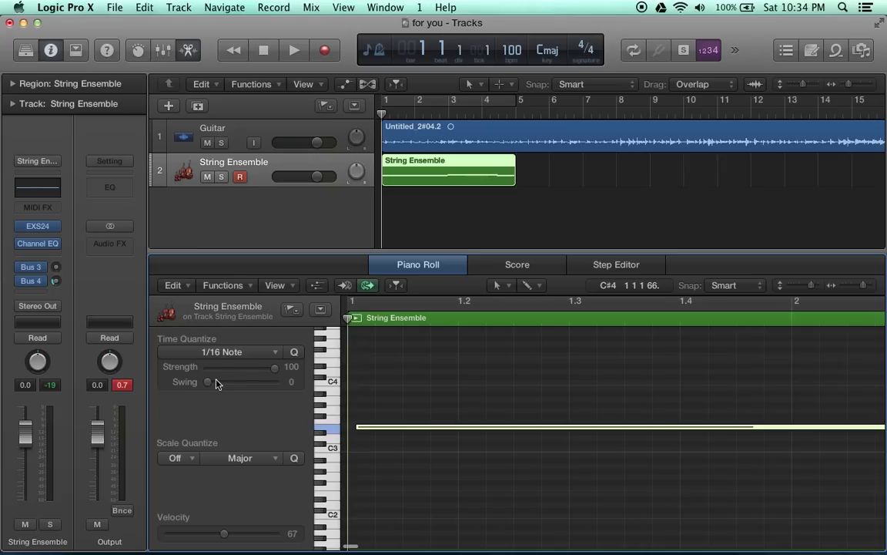
- Quantize the selected note to 1/8 Note and play the region back to check timing
left_click(225, 351)
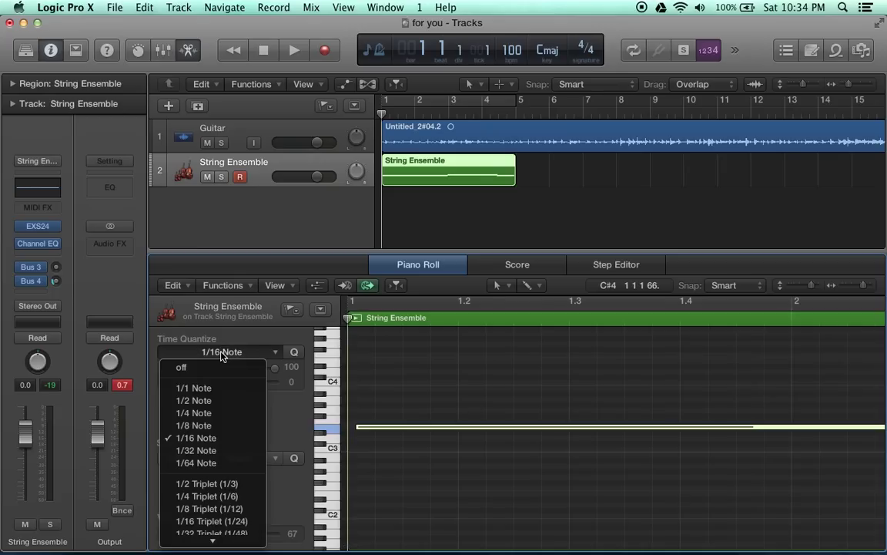
left_click(208, 425)
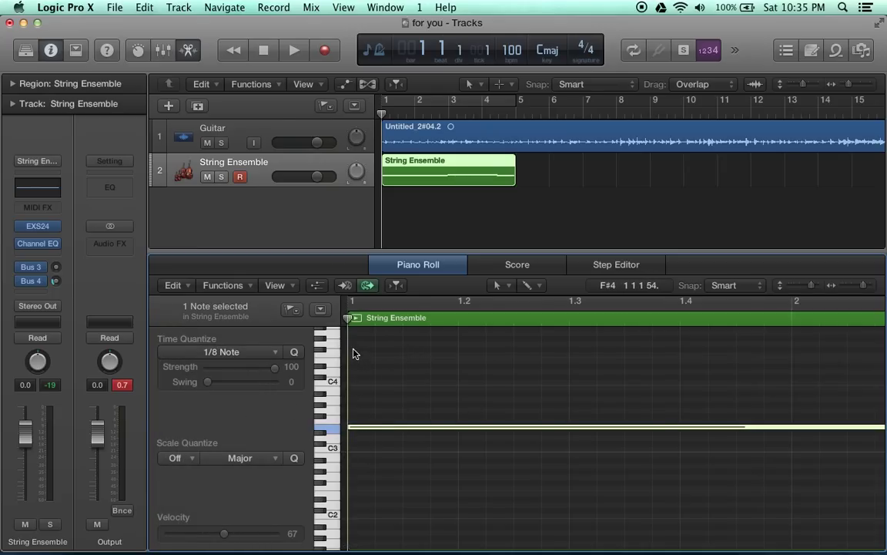
key("space")
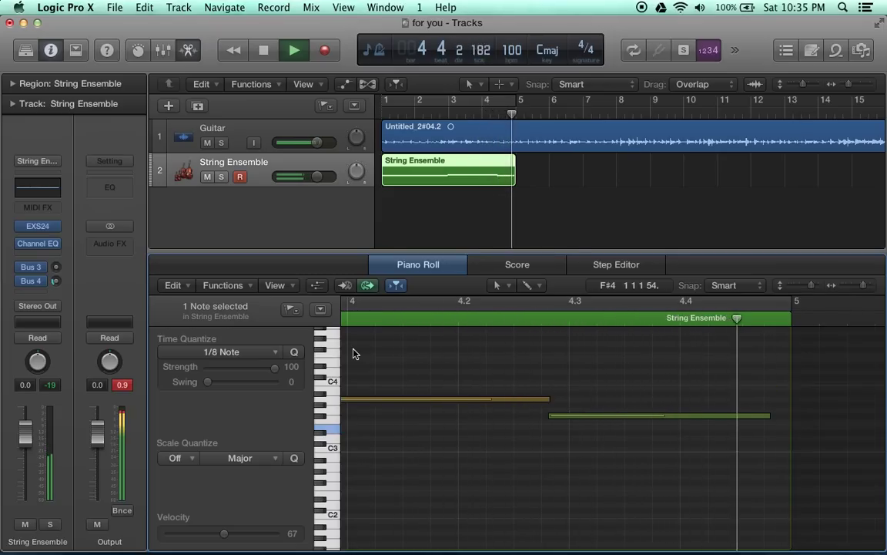
key("space")
- Stretch the last note in bar 4 to end at bar 5, then zoom back out
left_click(603, 417)
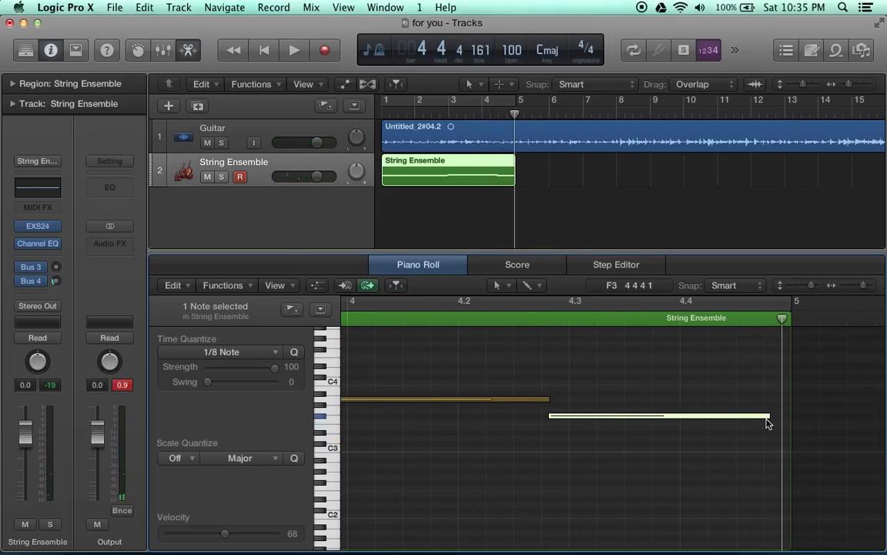
left_click_drag(766, 416, 784, 416)
mouse_move(865, 287)
left_mouse_down()
mouse_move(812, 285)
mouse_move(857, 289)
left_mouse_up()
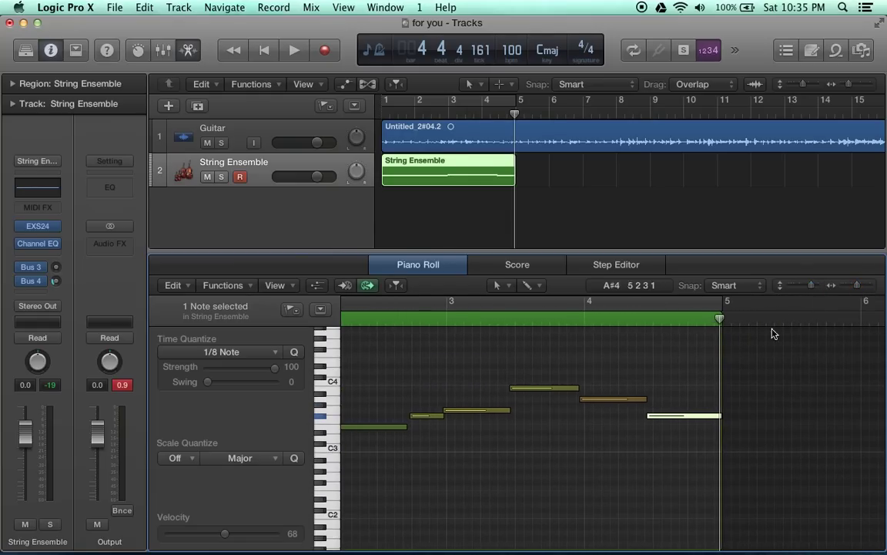
scroll(561, 477, "left", 5)
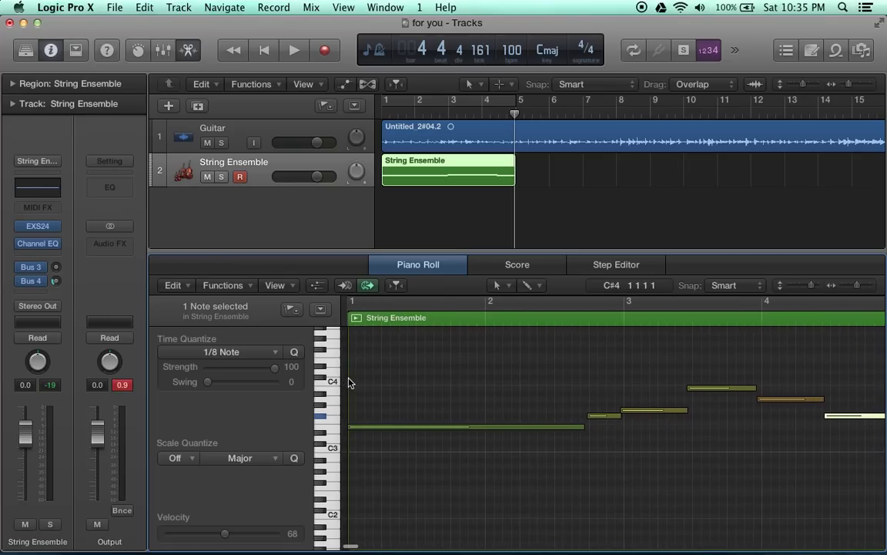
- Select all notes, loop the String Ensemble region out to bar 9, and return to the start
left_click_drag(349, 379, 856, 451)
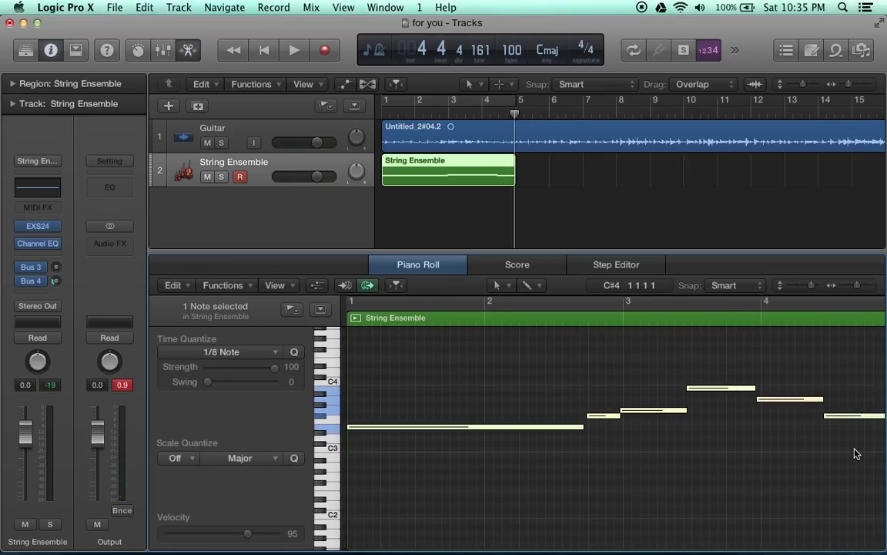
scroll(856, 453, "right", 5)
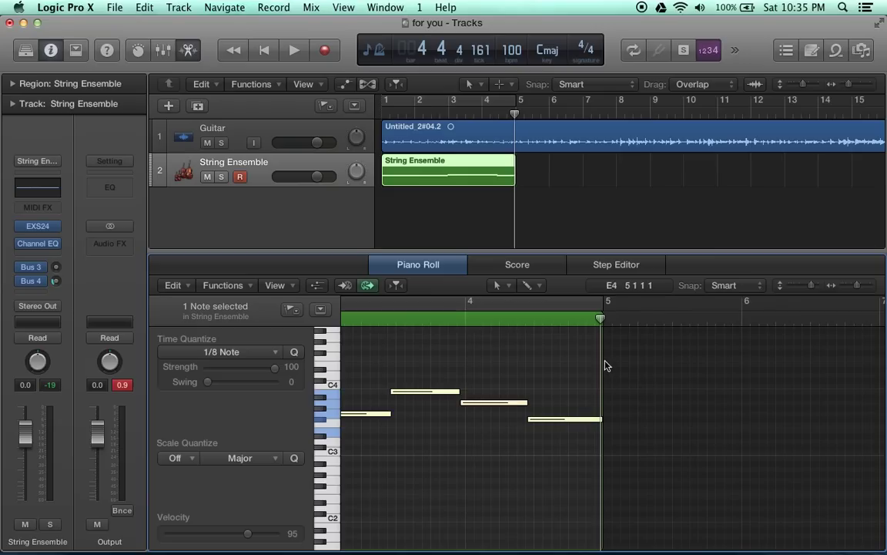
left_click(603, 321)
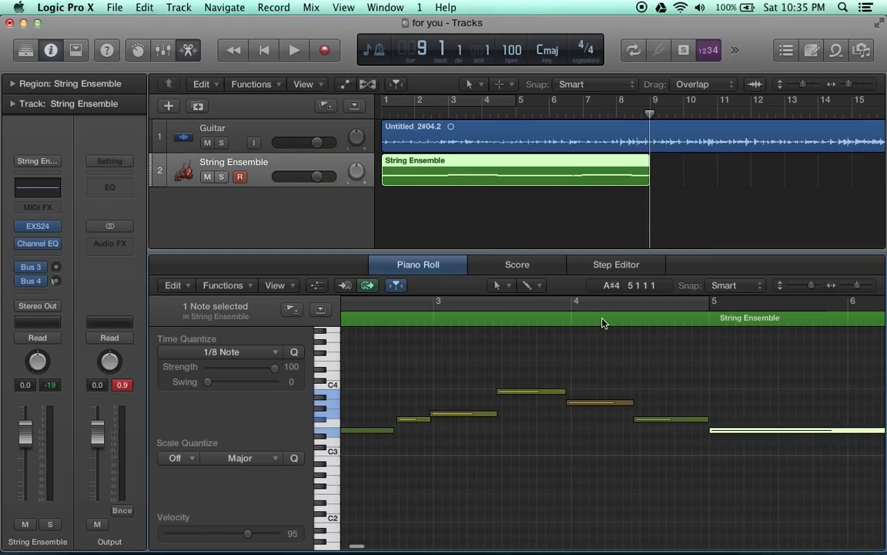
scroll(604, 322, "left", 10)
key("Return")
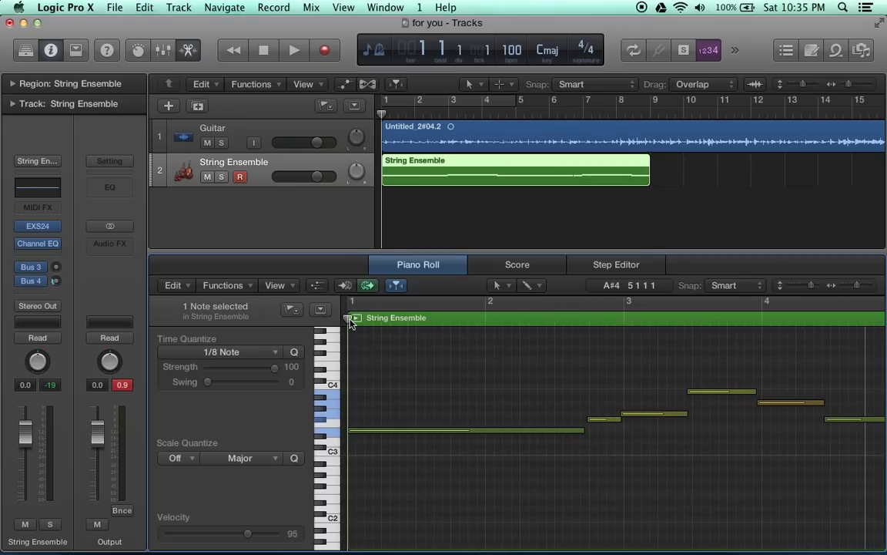
- Play the guitar and looped String Ensemble from bar 1, stopping playback at bar 5
key("space")
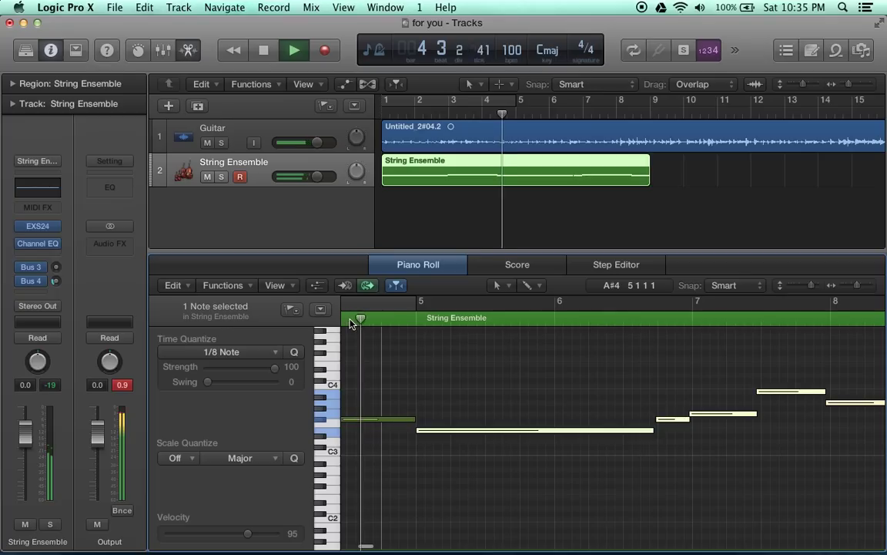
key("space")
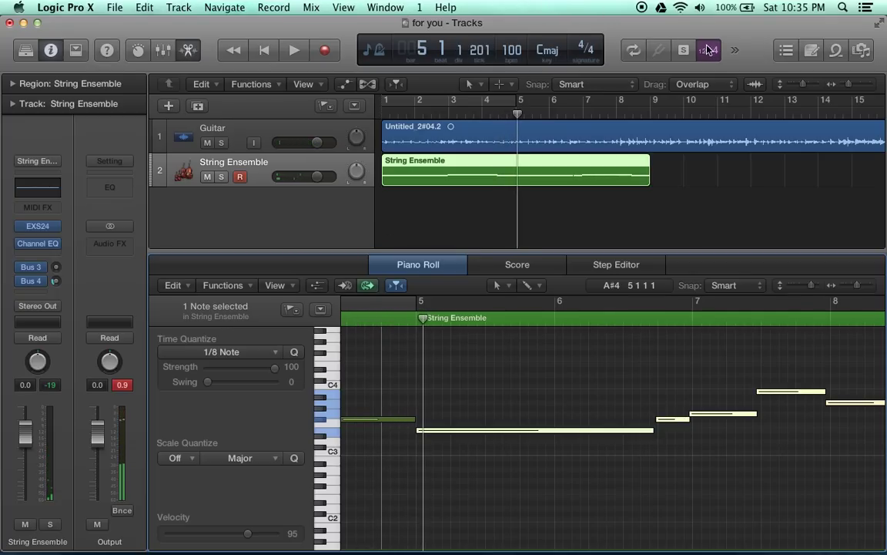
left_click(744, 54)
key("Escape")
key("ctrl+Up")
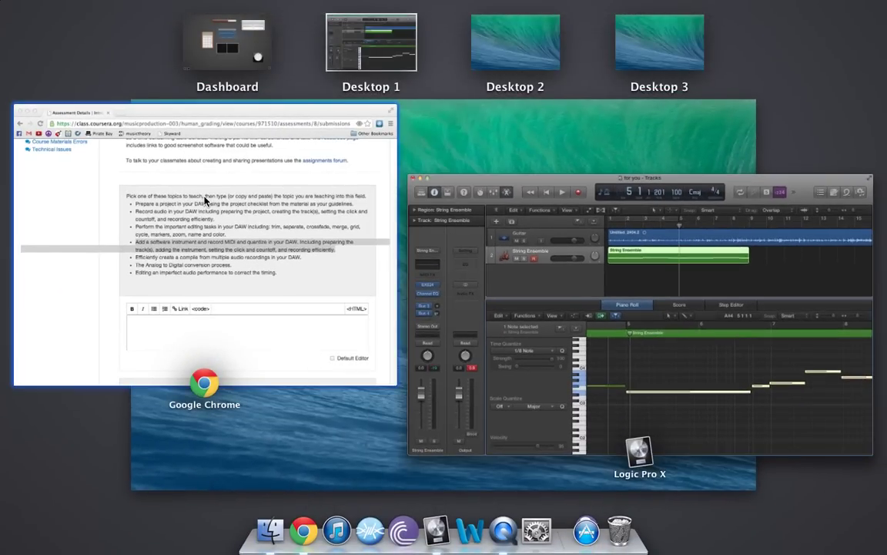
left_click(205, 197)
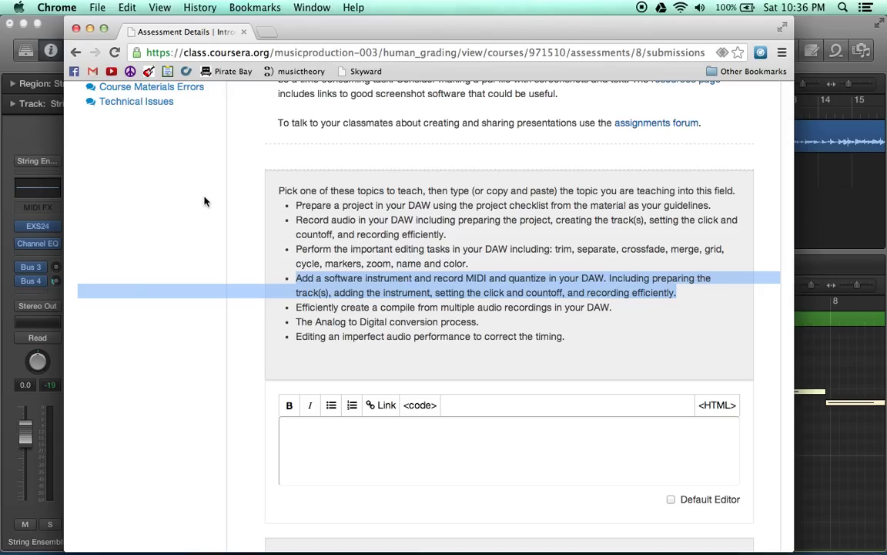
left_click(852, 268)
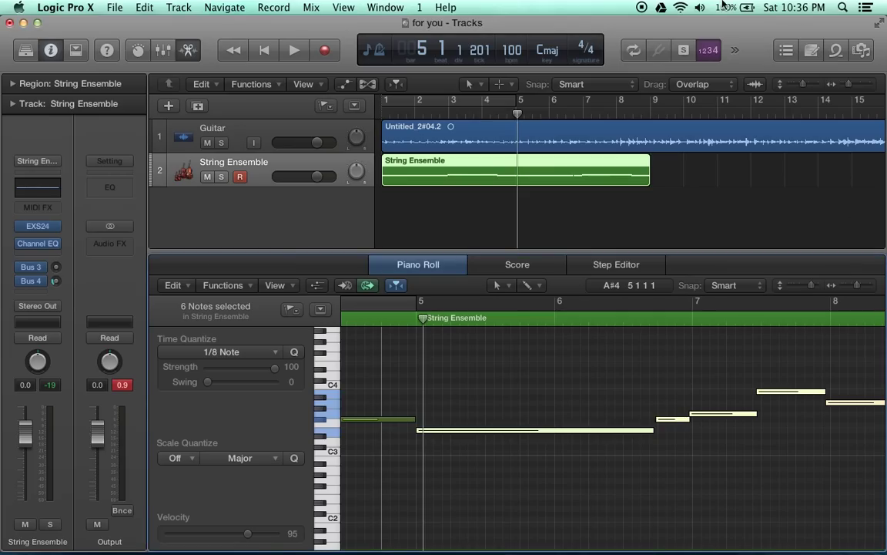